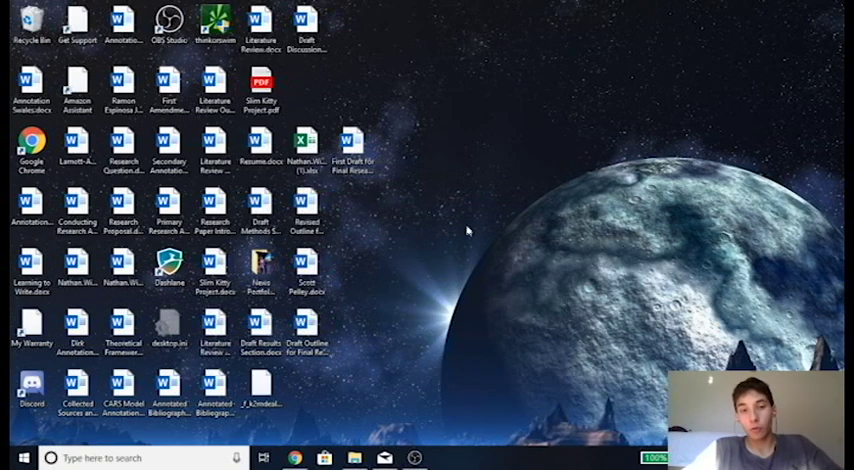
Launch Chrome from the taskbar onto a new empty tab.
{"action": "left_click", "coordinate": [295, 458]}
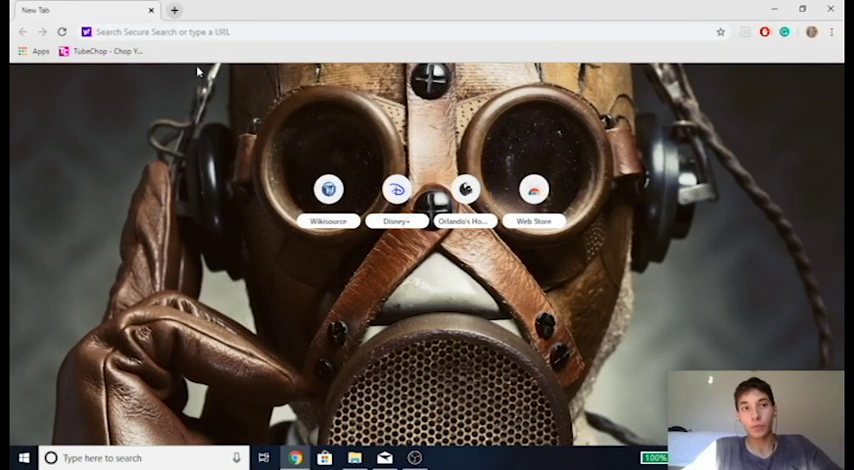
{"action": "left_click", "coordinate": [170, 31]}
{"action": "type", "text": "ww"}
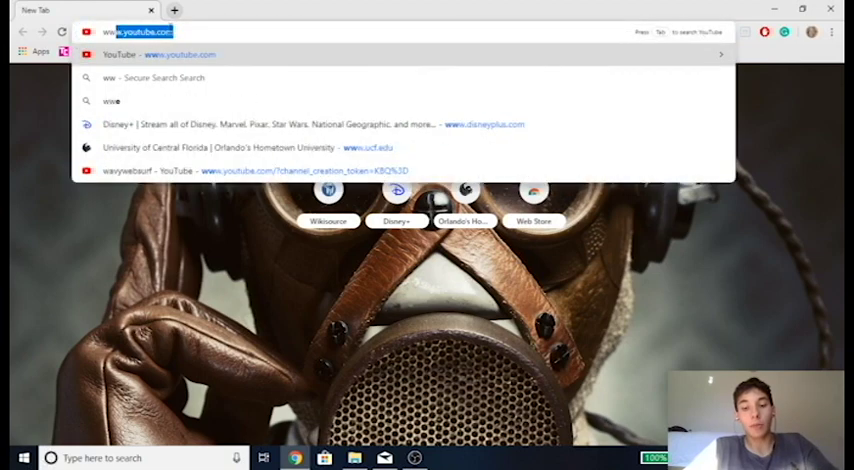
{"action": "type", "text": "w.disneyplus.c"}
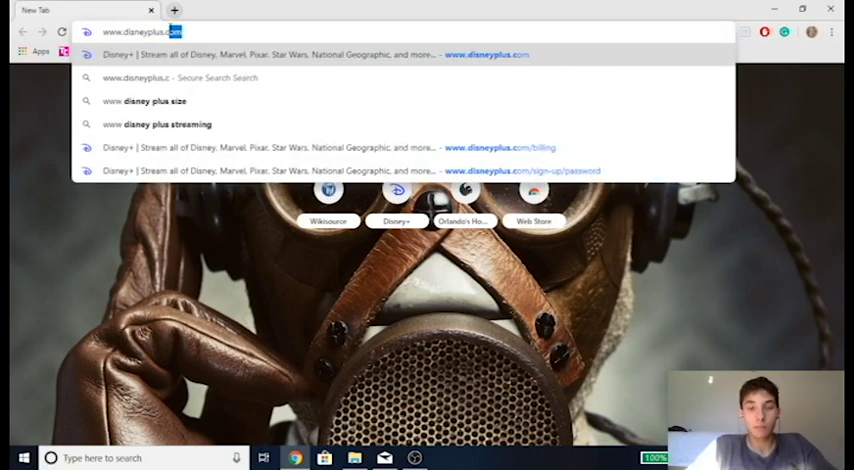
{"action": "type", "text": "om"}
{"action": "key", "text": "Return"}
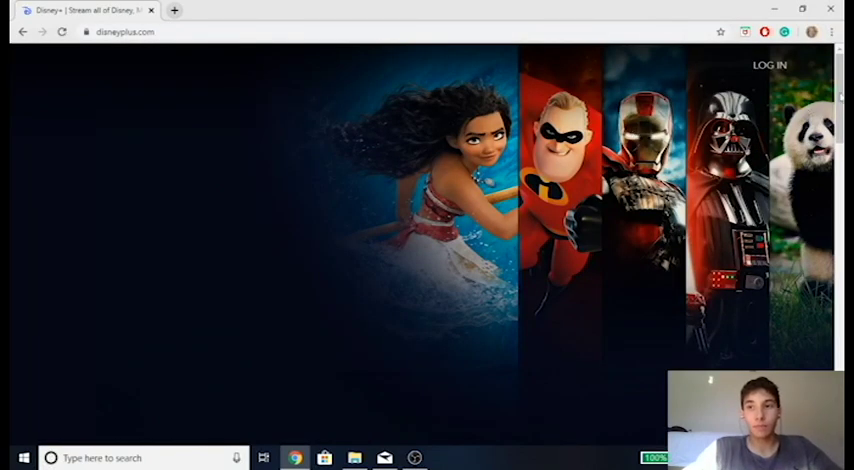
{"action": "scroll", "coordinate": [427, 235], "scroll_direction": "down", "scroll_amount": 5}
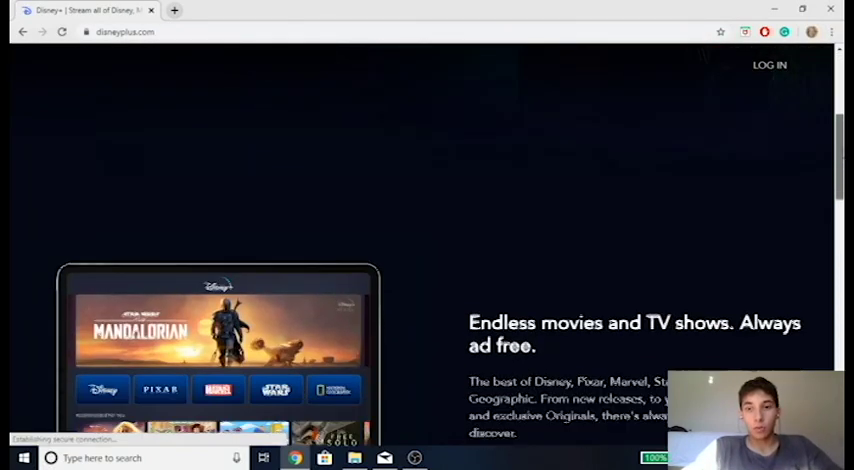
{"action": "scroll", "coordinate": [427, 235], "scroll_direction": "up", "scroll_amount": 4}
{"action": "scroll", "coordinate": [830, 92], "scroll_direction": "up", "scroll_amount": 3}
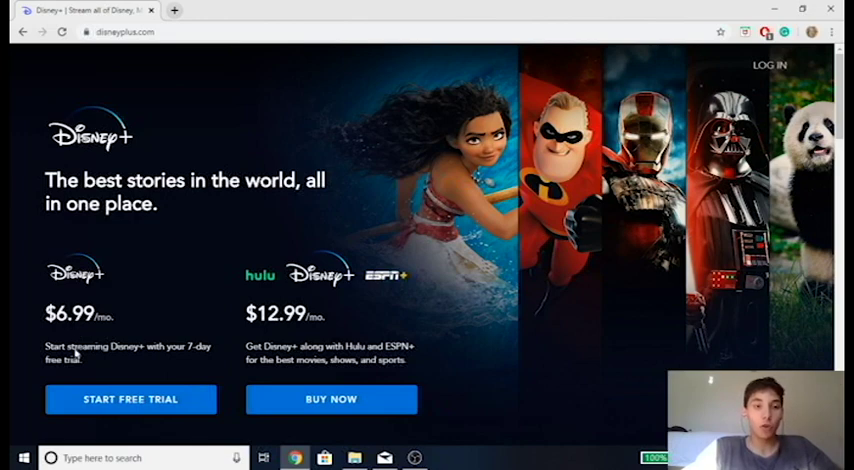
Start the 7-day free trial sign-up, submit the email and password, and log in.
{"action": "left_click", "coordinate": [112, 400]}
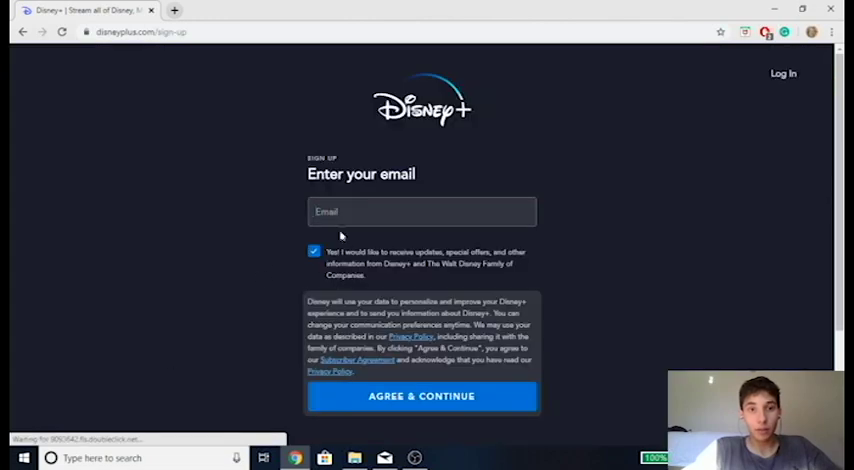
{"action": "left_click", "coordinate": [422, 211]}
{"action": "type", "text": "natmvroe"}
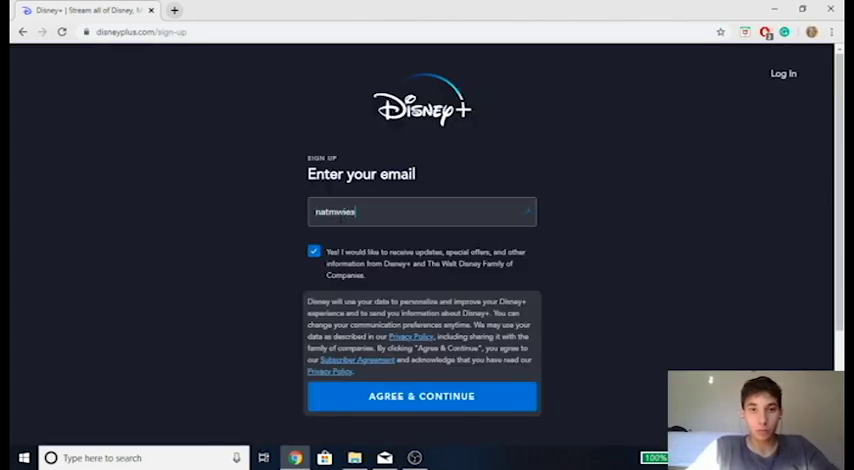
{"action": "type", "text": "berg@gma"}
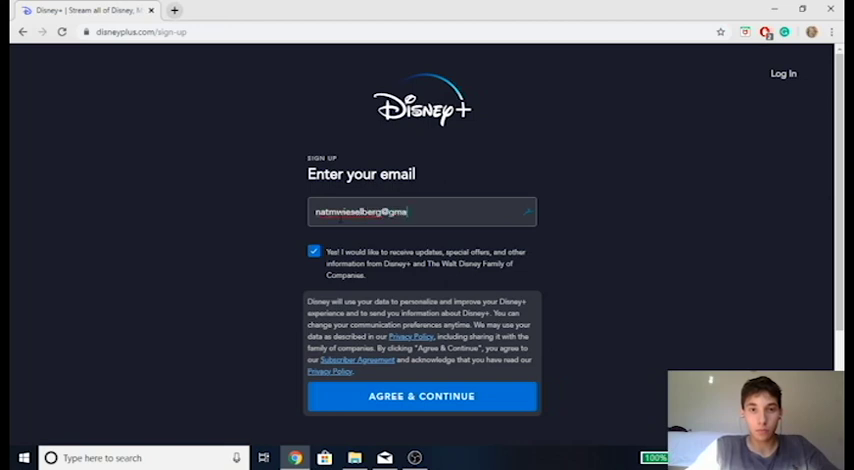
{"action": "type", "text": ".com"}
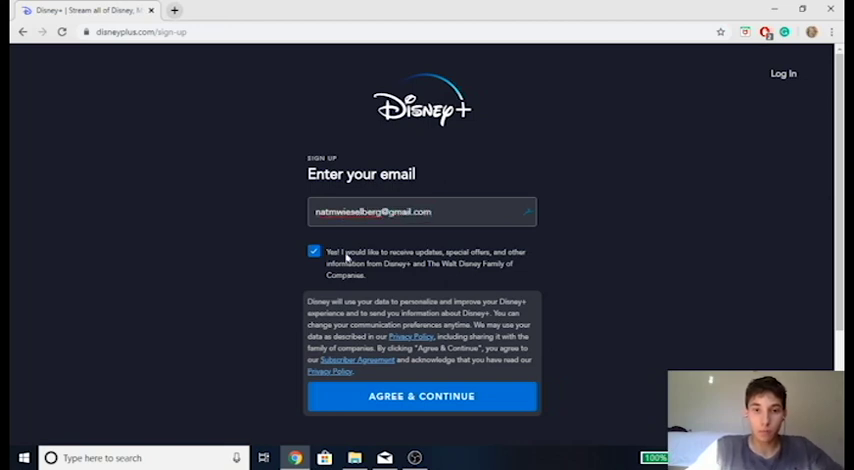
{"action": "left_click", "coordinate": [372, 400]}
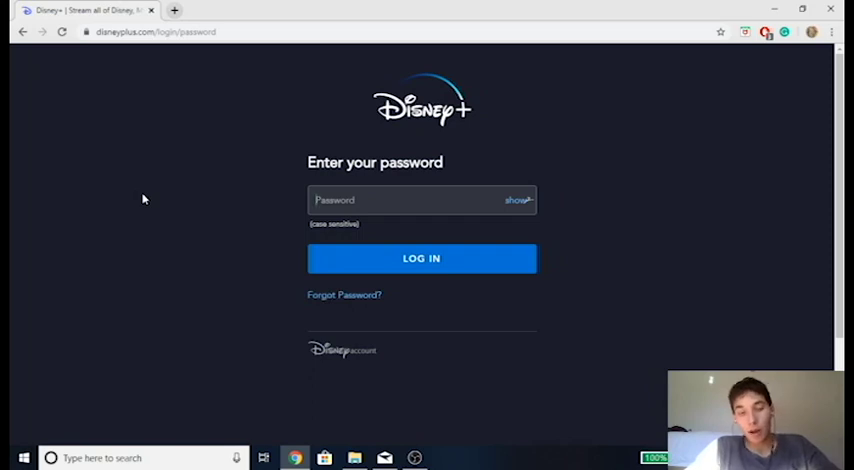
{"action": "type", "text": "••••••"}
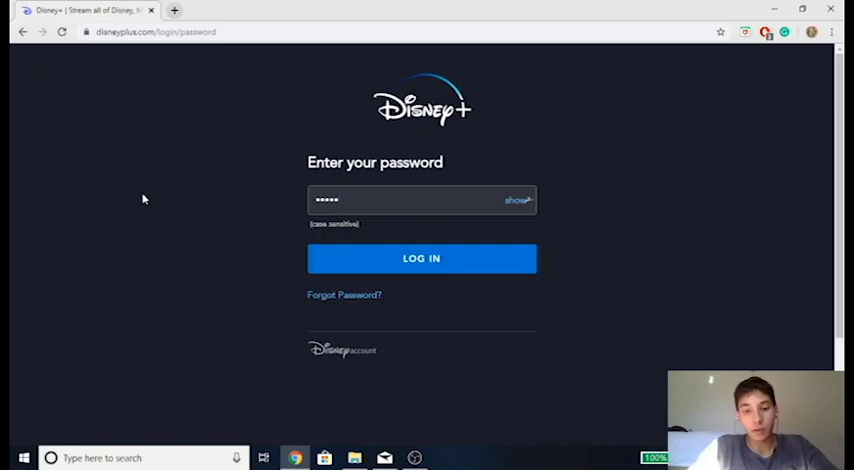
{"action": "key", "text": "Return"}
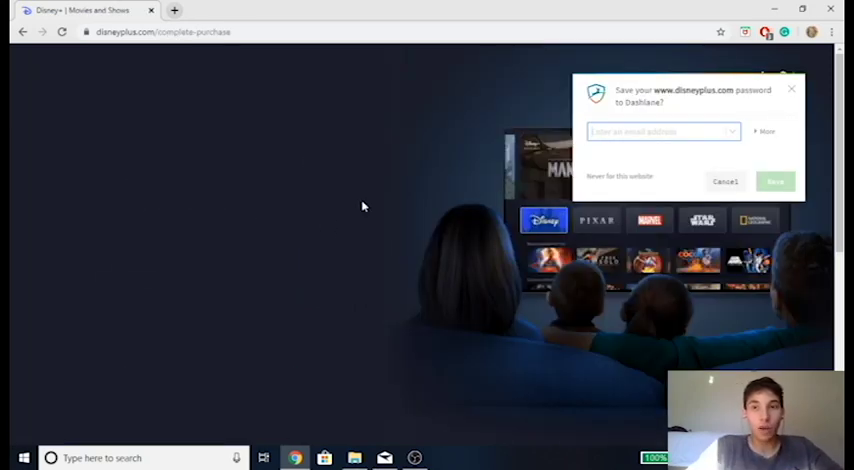
Dismiss the Dashlane prompt, choose the $6.99 monthly free-trial plan and begin the Name on Card field.
{"action": "left_click", "coordinate": [792, 90]}
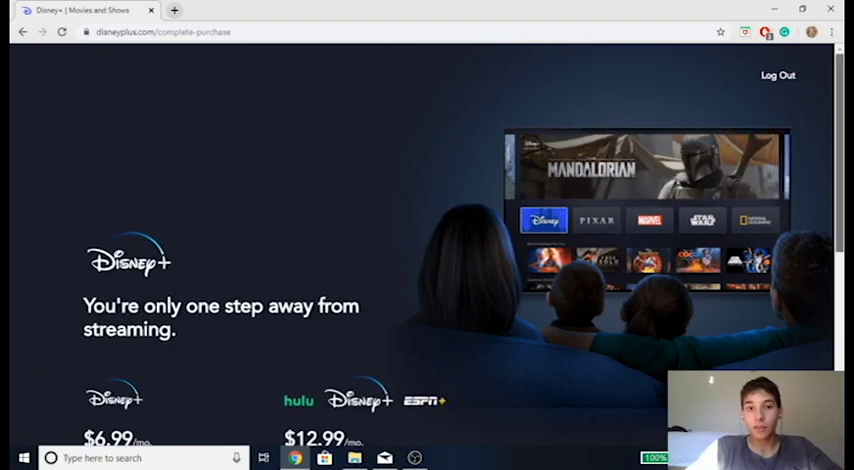
{"action": "scroll", "coordinate": [796, 94], "scroll_direction": "down", "scroll_amount": 3}
{"action": "scroll", "coordinate": [556, 200], "scroll_direction": "up", "scroll_amount": 2}
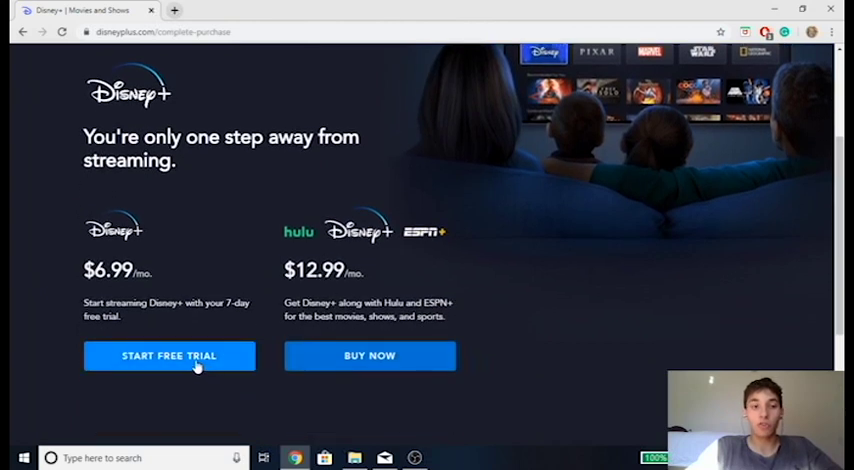
{"action": "left_click", "coordinate": [195, 356]}
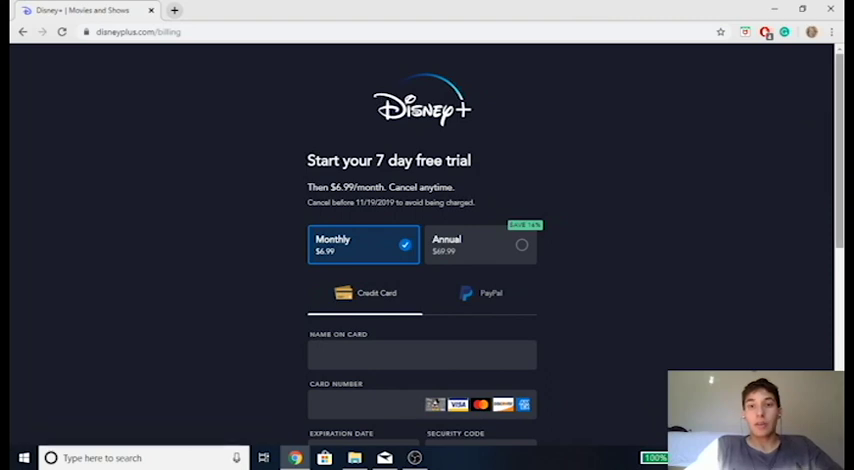
{"action": "scroll", "coordinate": [556, 200], "scroll_direction": "down", "scroll_amount": 3}
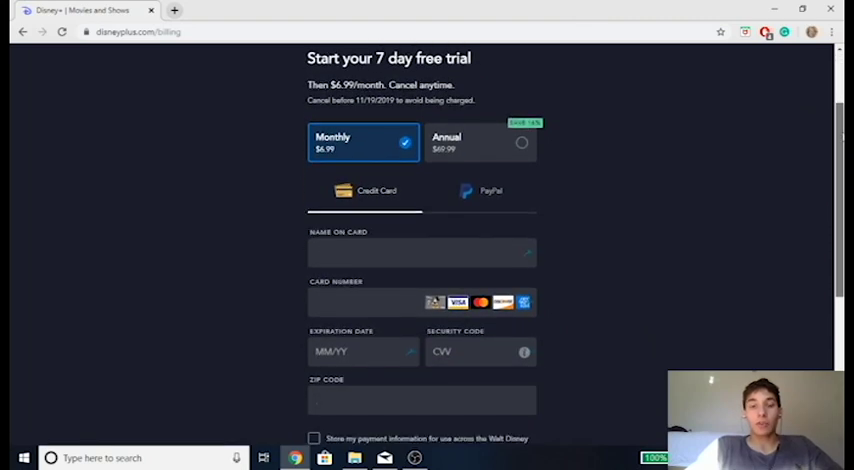
{"action": "scroll", "coordinate": [556, 200], "scroll_direction": "down", "scroll_amount": 1}
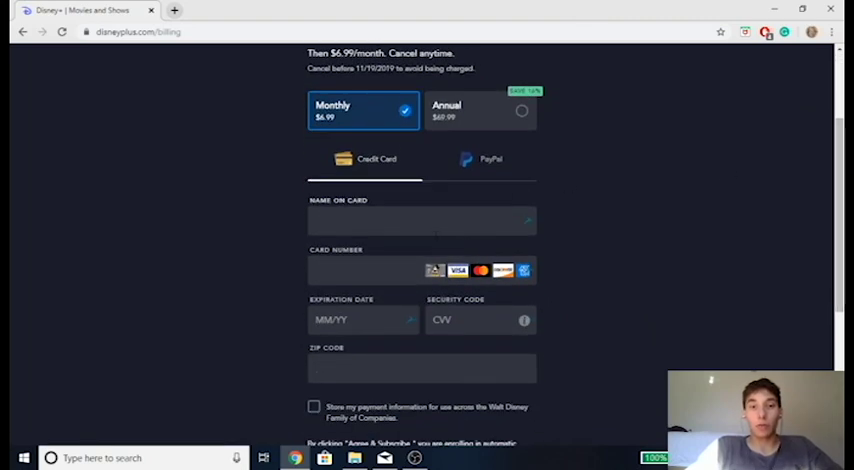
{"action": "left_click", "coordinate": [420, 220]}
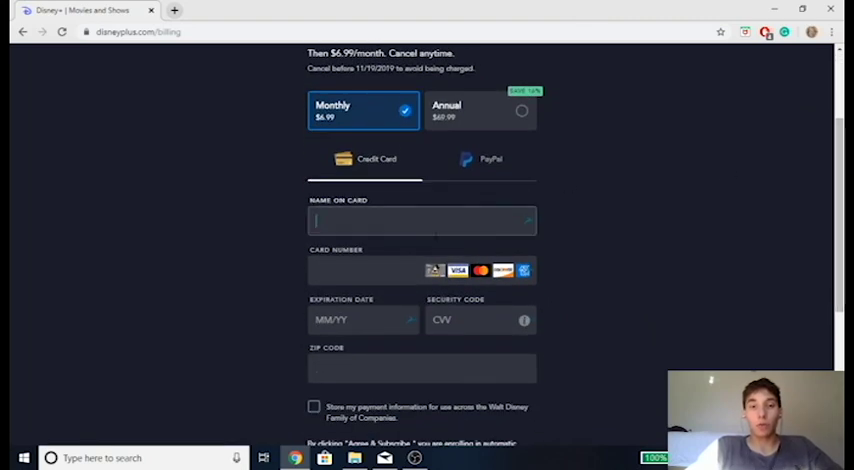
Dismiss the saved-card suggestion, subscribe with the card details and head to Movies.
{"action": "left_click", "coordinate": [243, 275]}
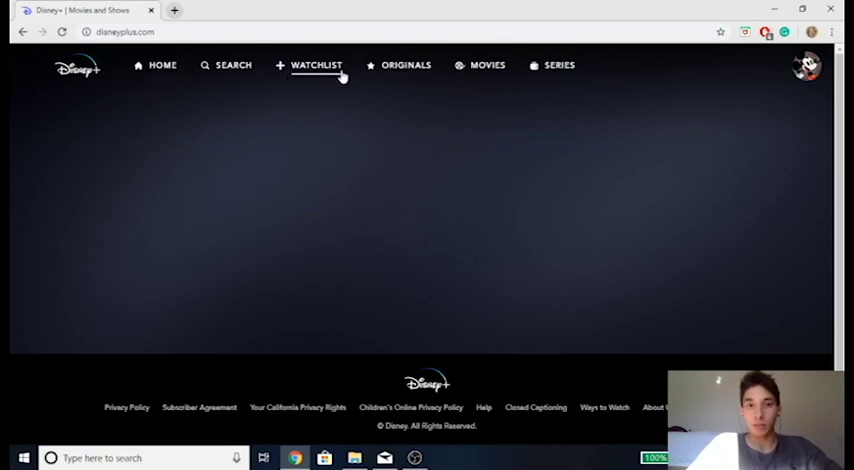
{"action": "left_click", "coordinate": [477, 66]}
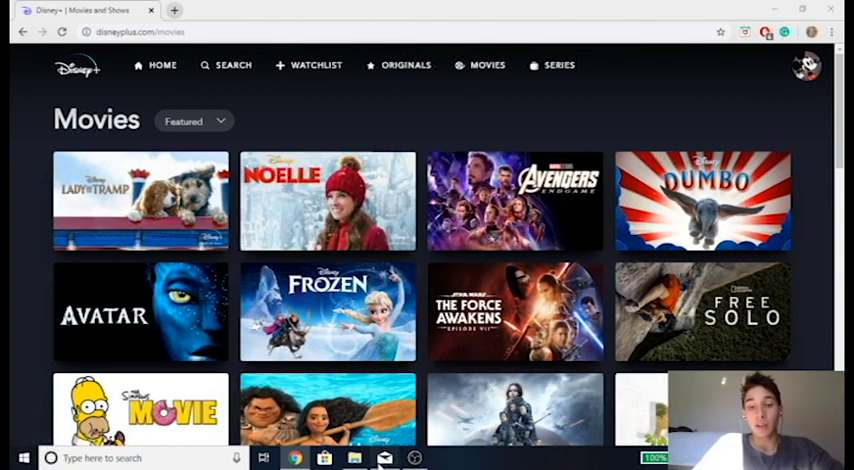
With the Movies catalog loaded, switch to the Mail inbox from the taskbar.
{"action": "left_click", "coordinate": [384, 458]}
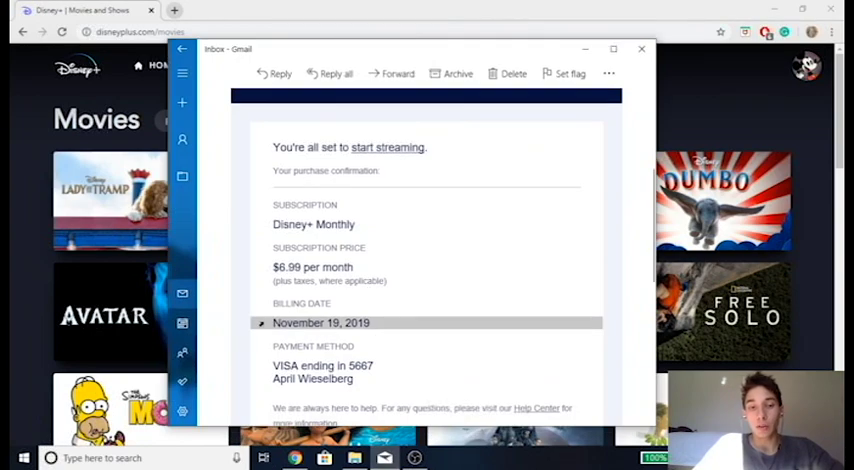
Highlight the November 19, 2019 billing date and $6.99 per month price in the confirmation email.
{"action": "left_click_drag", "start_coordinate": [272, 322], "coordinate": [320, 330]}
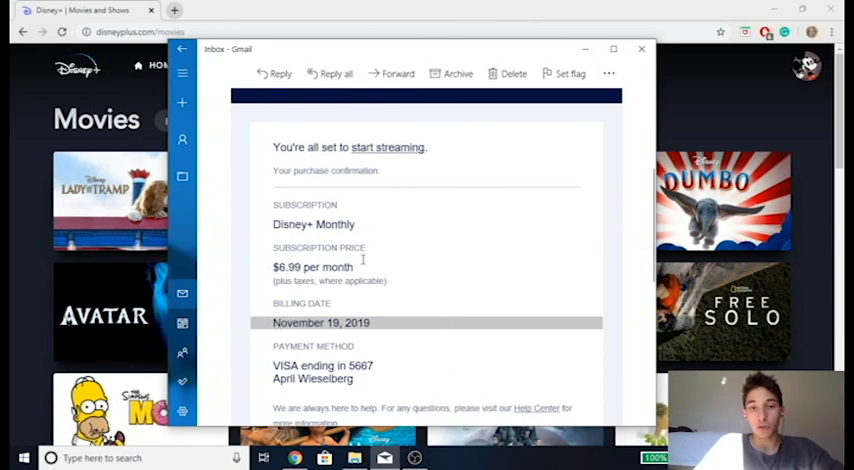
{"action": "left_click_drag", "start_coordinate": [274, 267], "coordinate": [355, 267]}
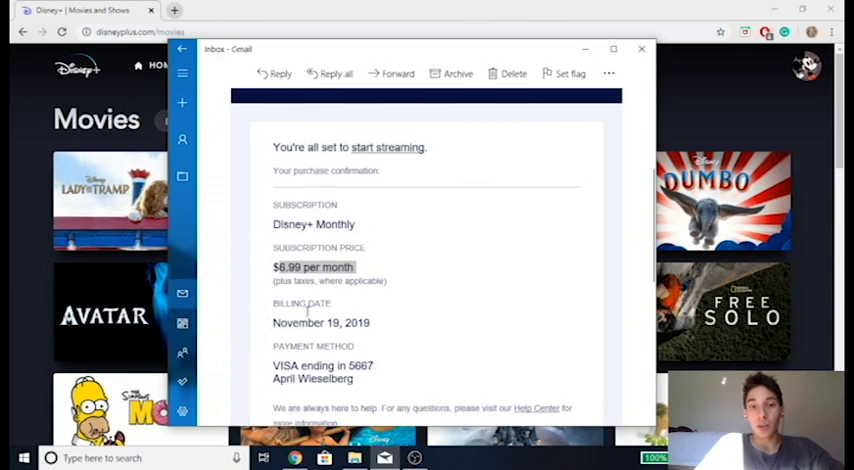
Put the Mail window away, returning to the Disney+ Movies catalog.
{"action": "left_click", "coordinate": [586, 48]}
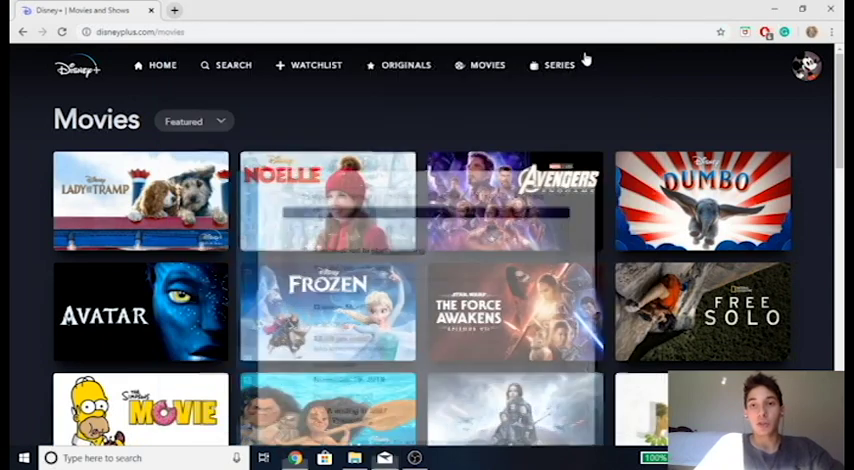